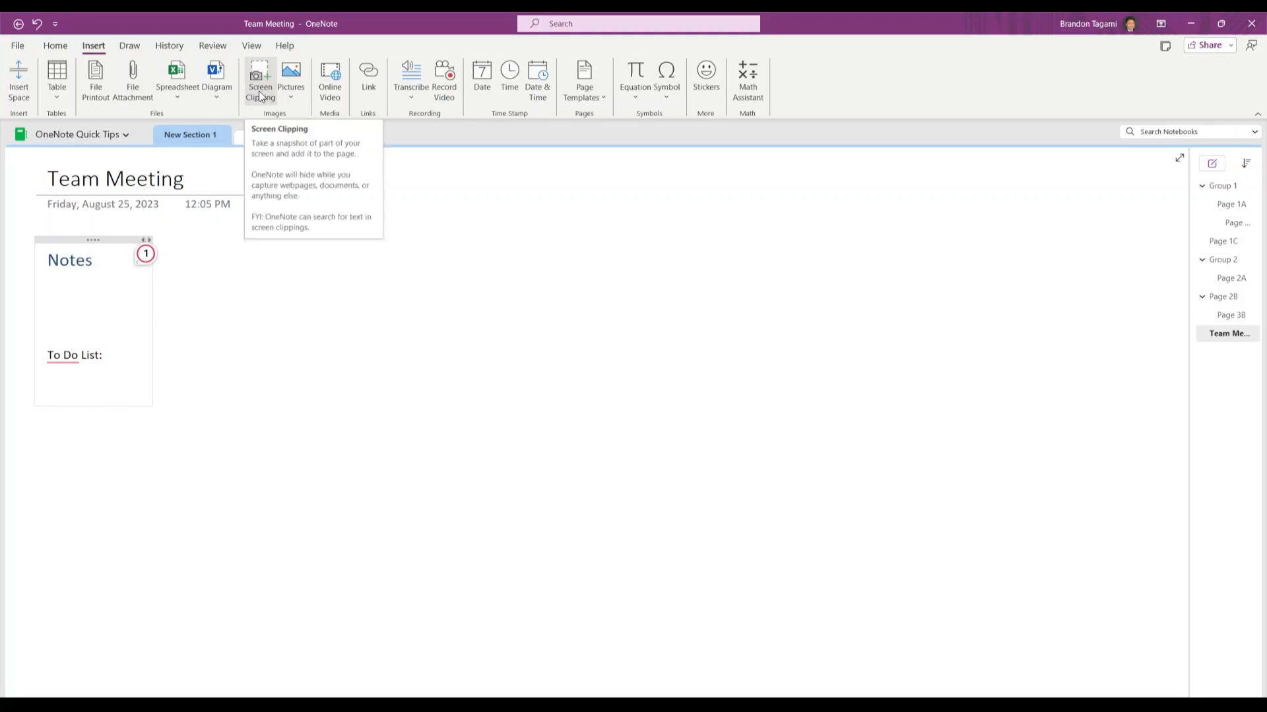
Insert a reduced screen clipping of the PowerPoint slide's INTRODUCTION heading and paragraph under Notes, and delete it again
click(260, 97)
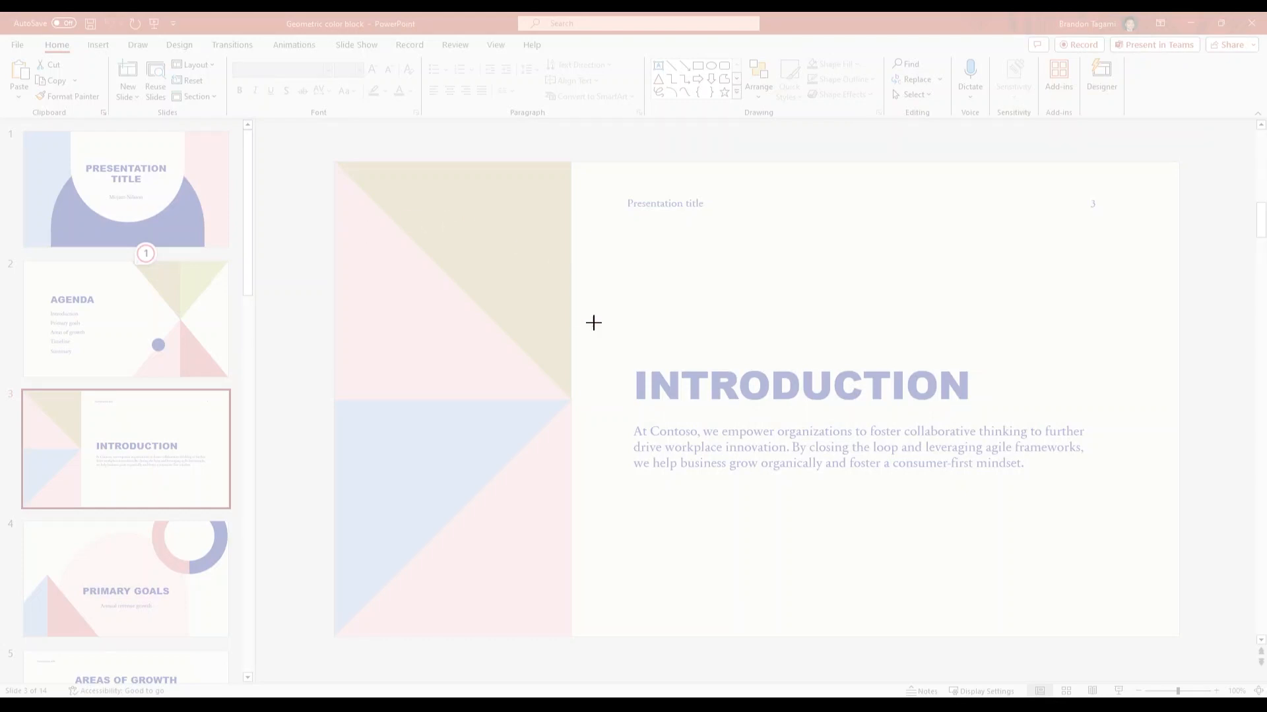
drag(596, 297, 1117, 526)
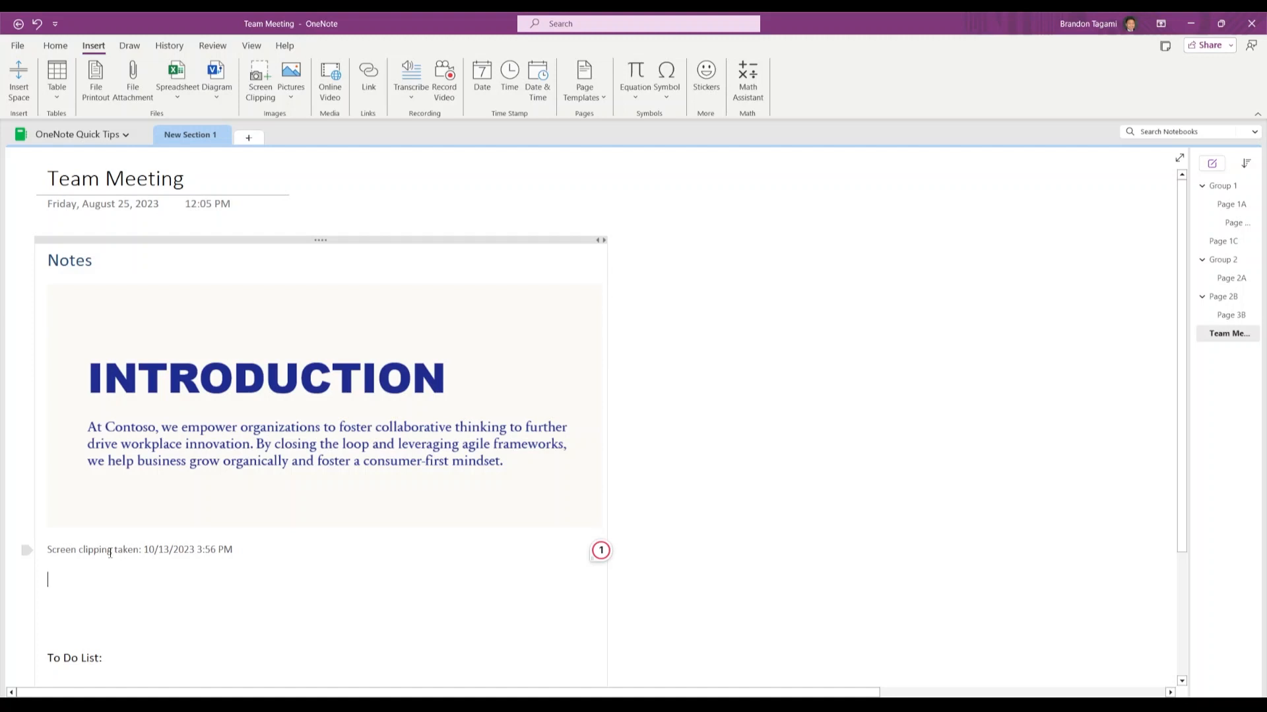
click(398, 465)
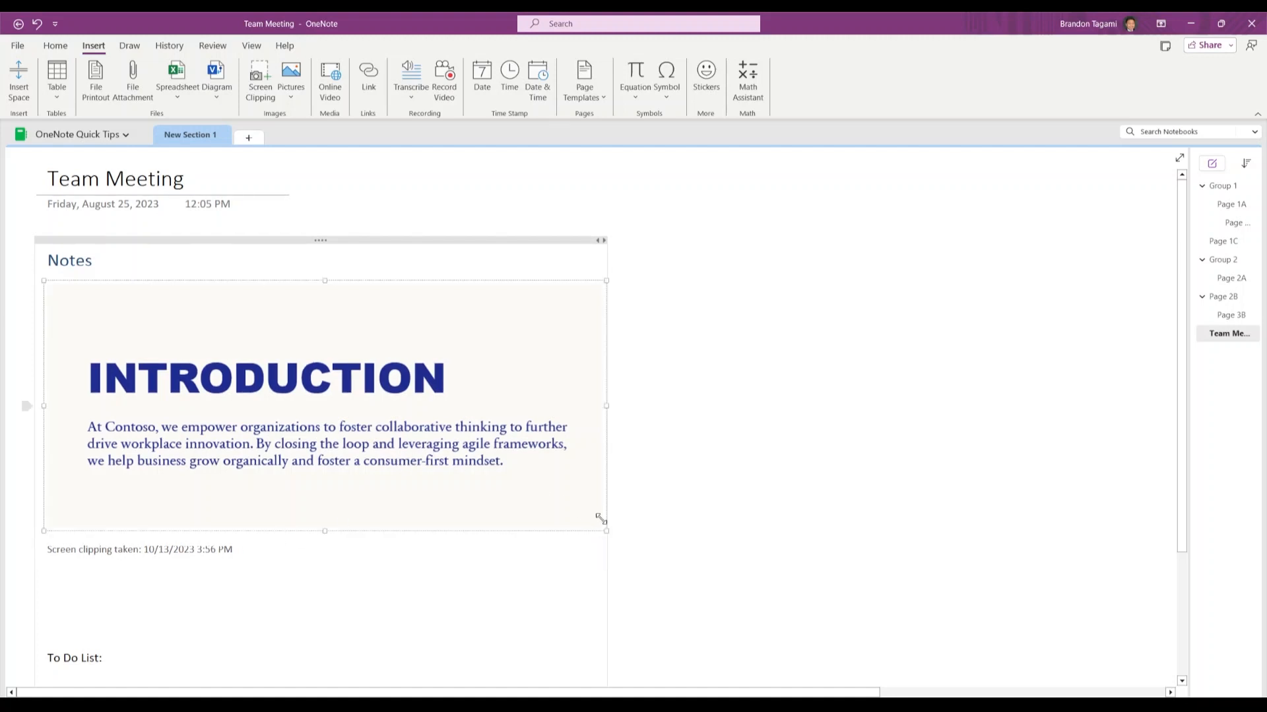
drag(599, 526, 482, 468)
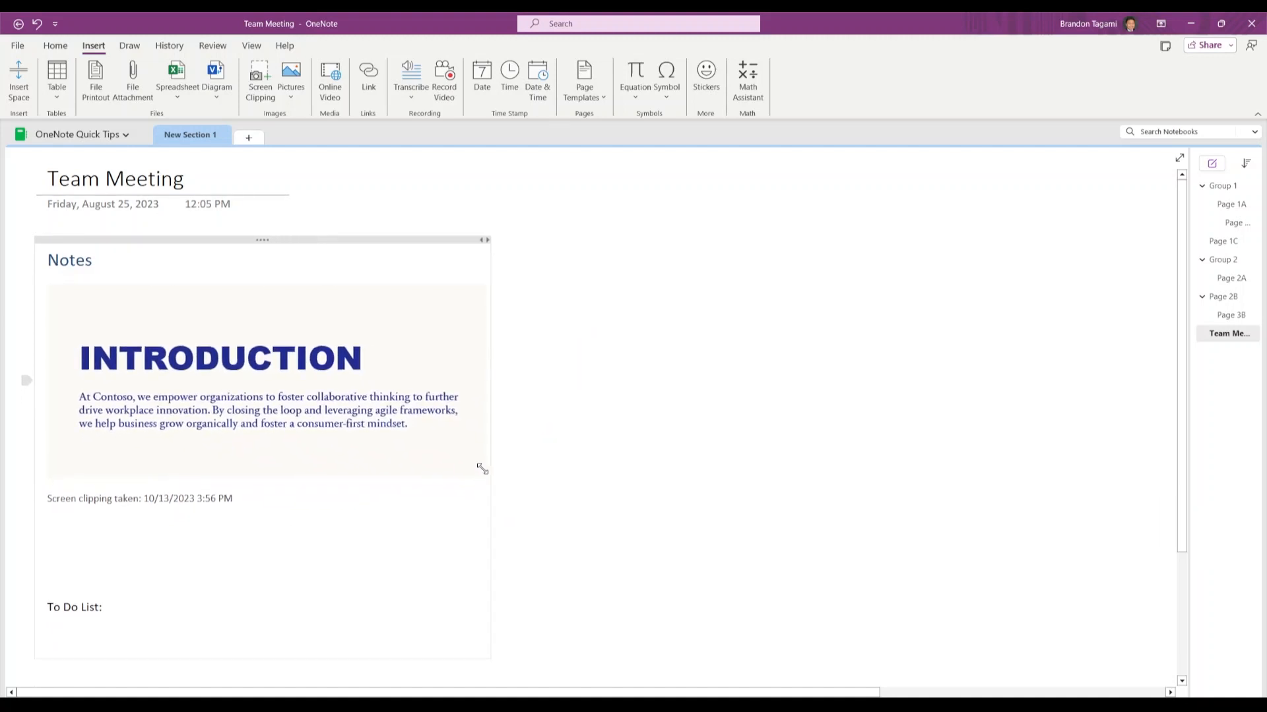
key(Delete)
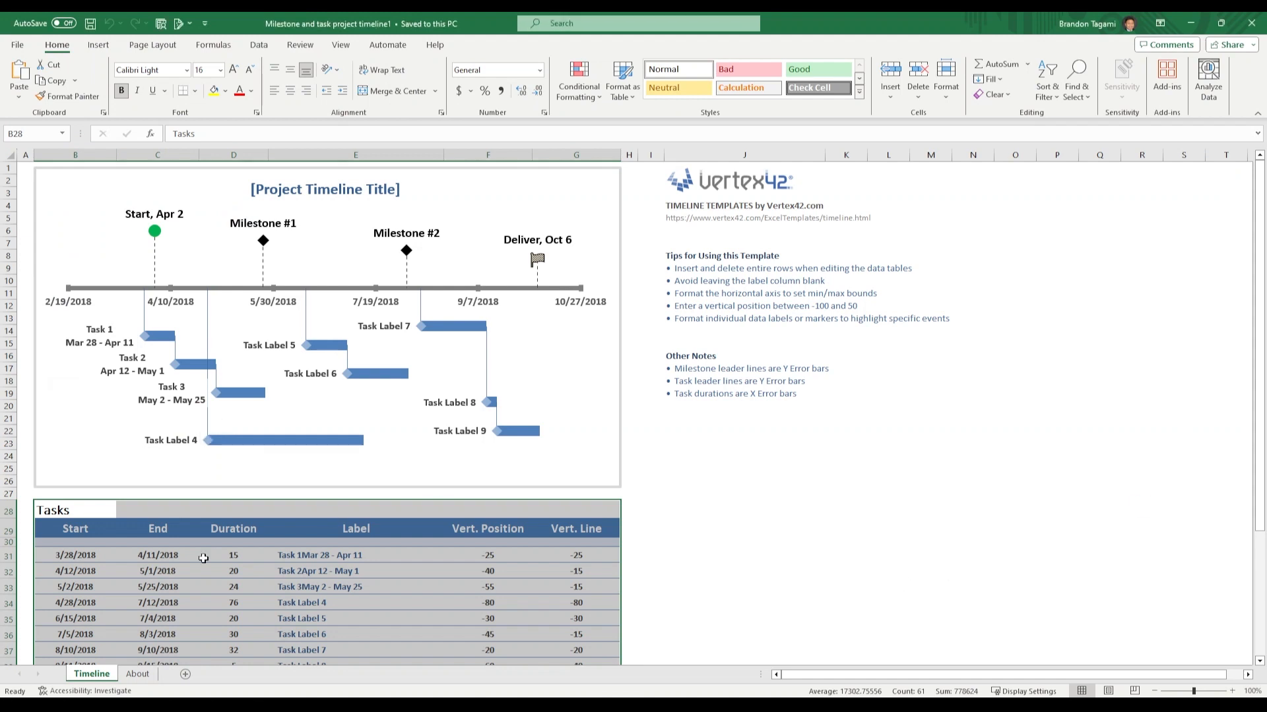
Copy the selected Tasks table from the Excel timeline sheet and switch back to the OneNote Team Meeting page
scroll(433, 485, down, 2)
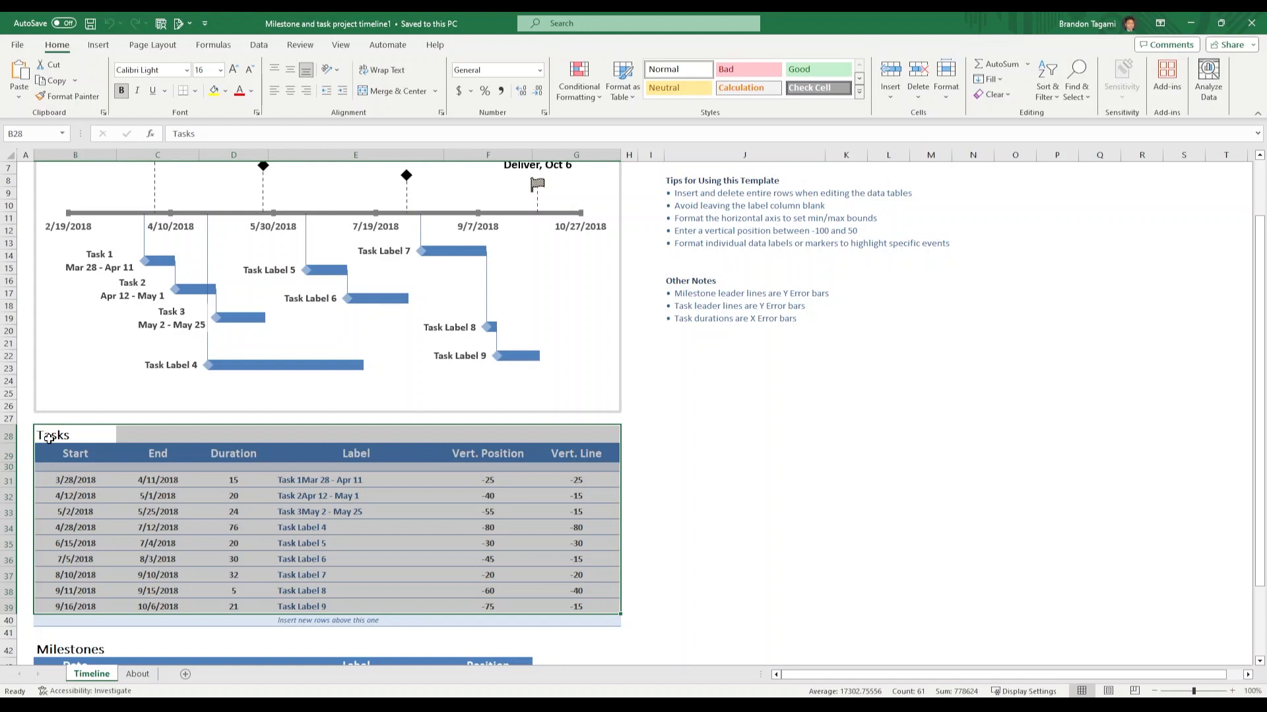
key(ctrl+c)
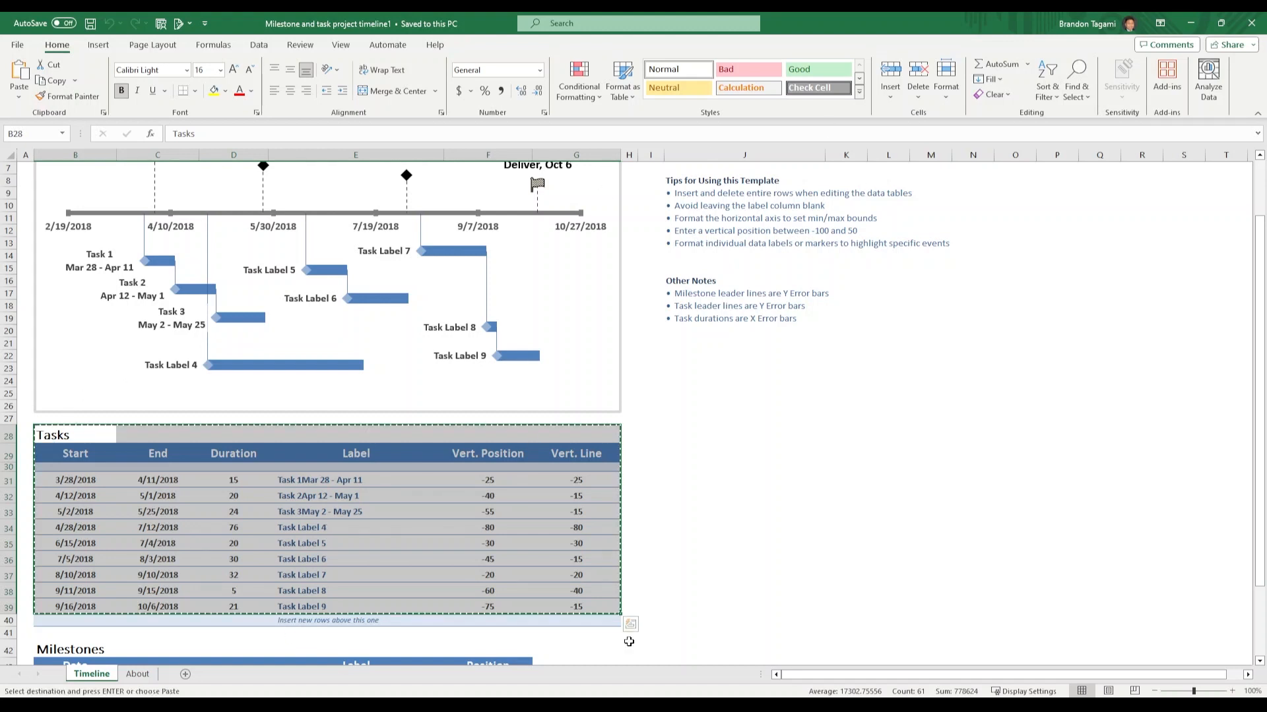
key(alt+Tab)
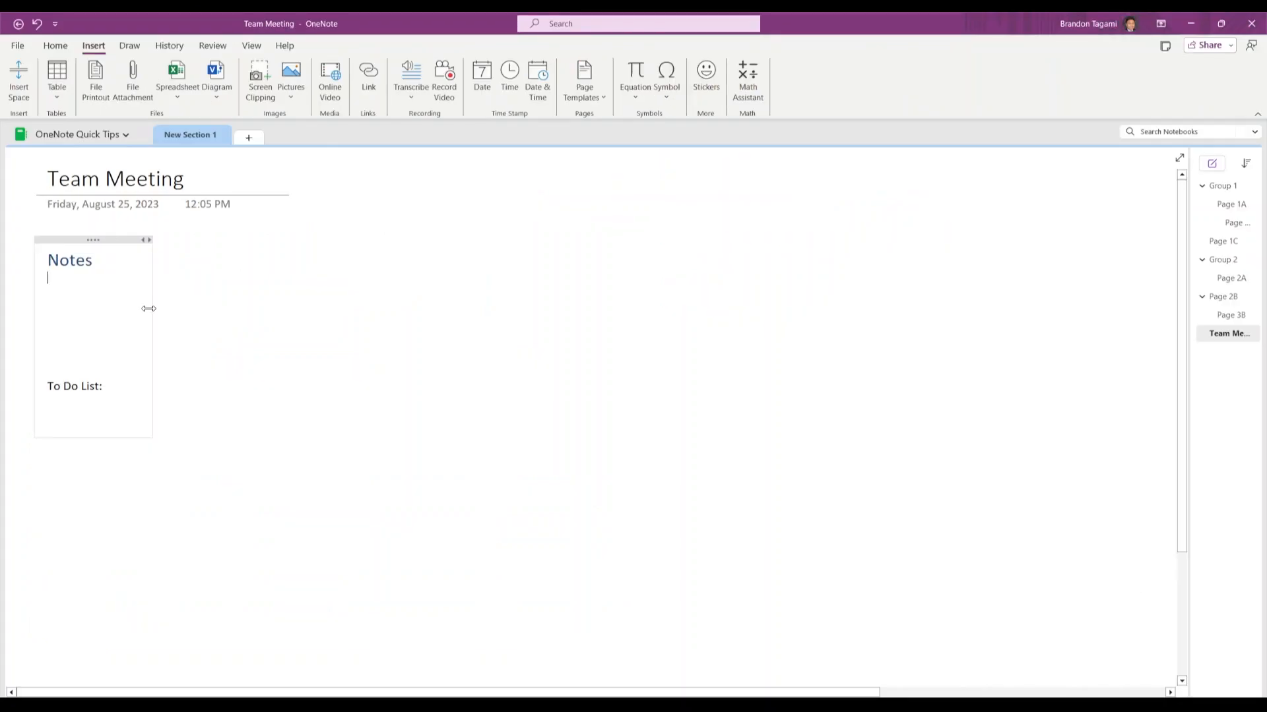
Paste the Tasks table under the Notes heading with its source formatting and widen its Label column
right_click(67, 280)
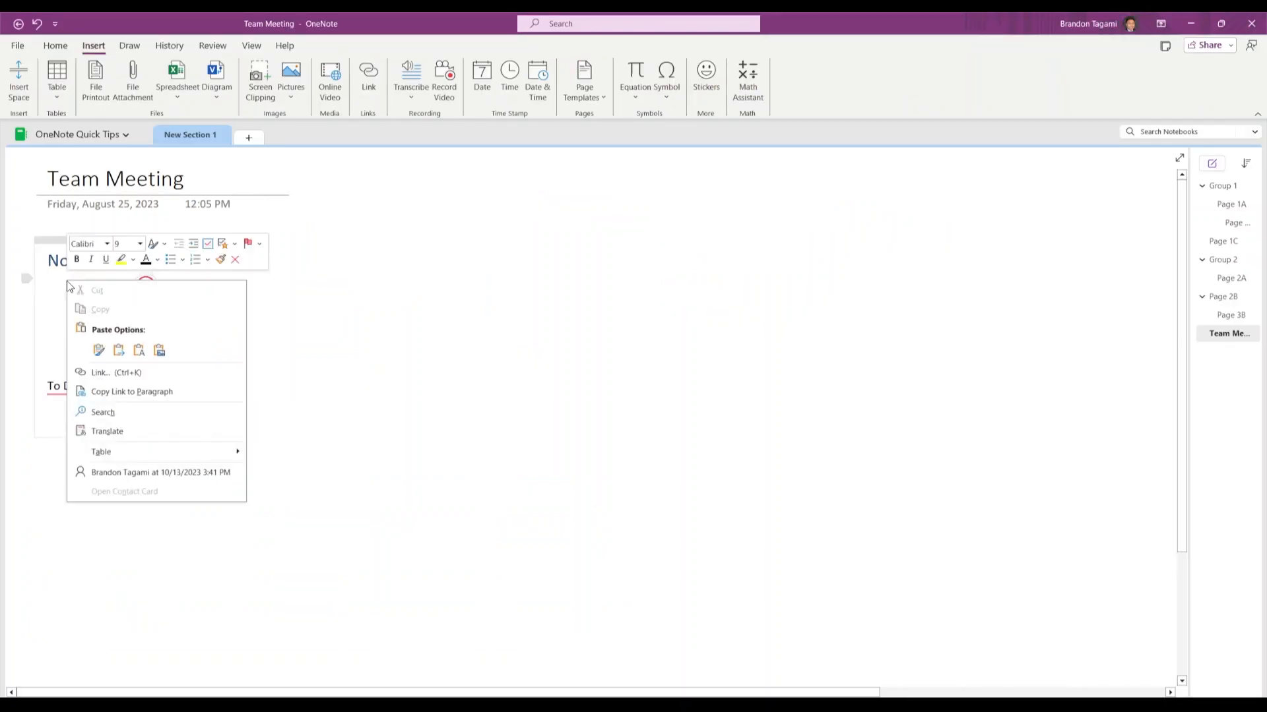
click(94, 351)
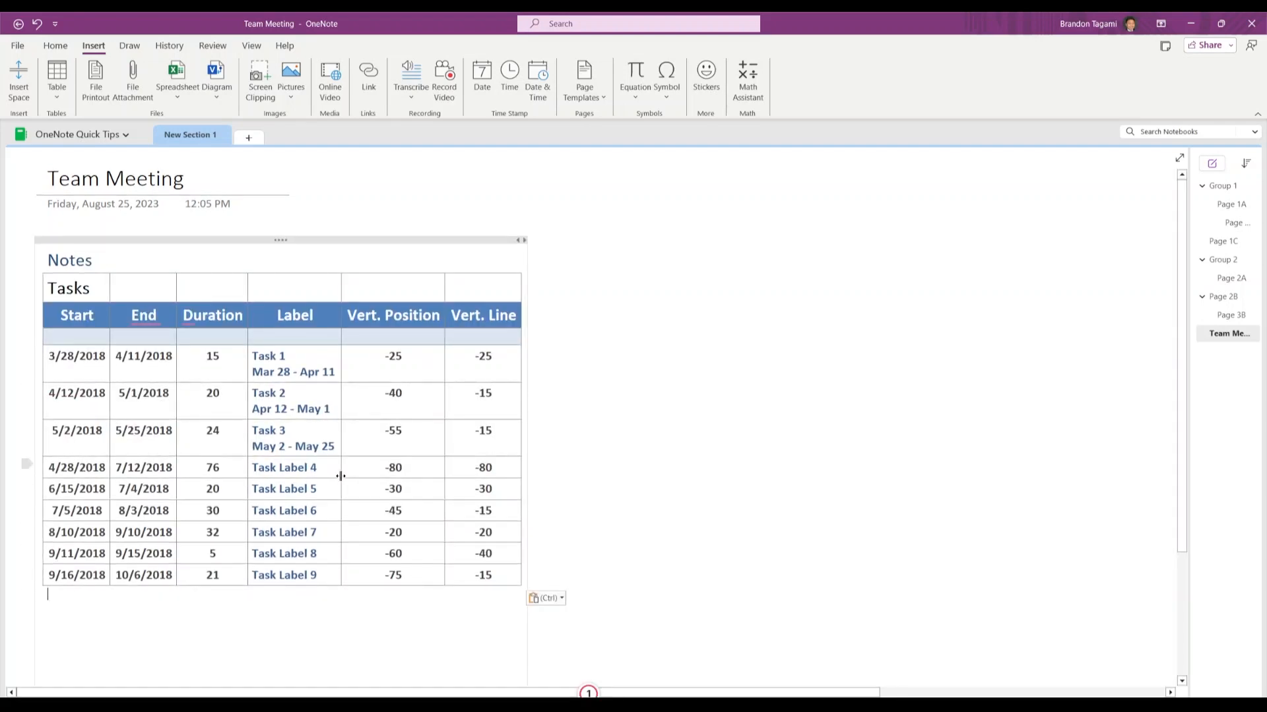
drag(342, 432, 368, 431)
click(425, 429)
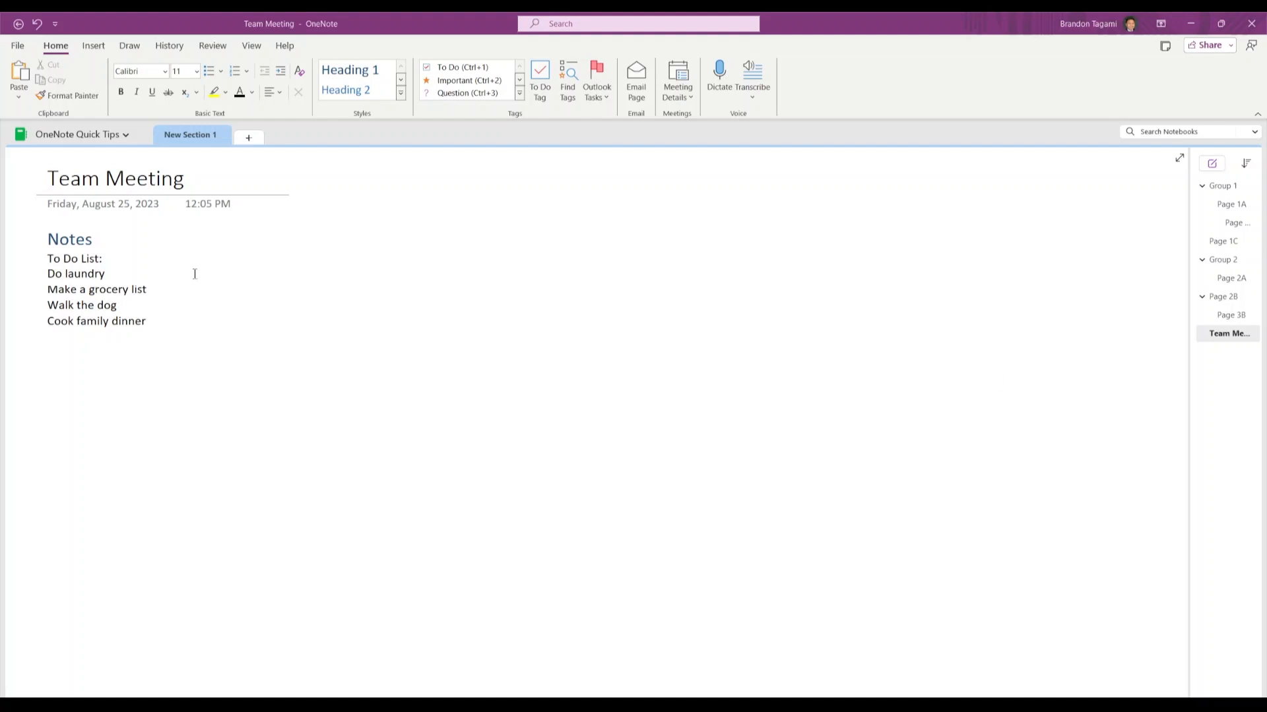
Review the full list of available tags and apply the To Do tag to the "To Do List:" line
click(520, 95)
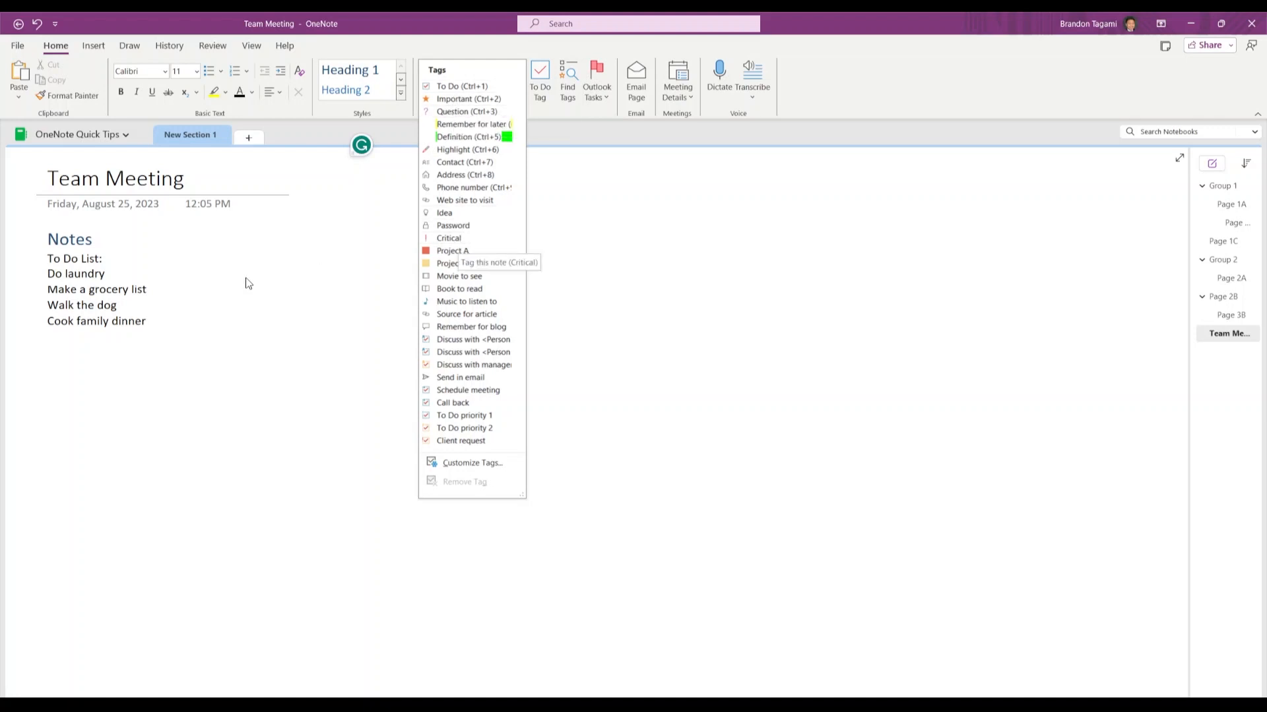
click(278, 276)
click(42, 261)
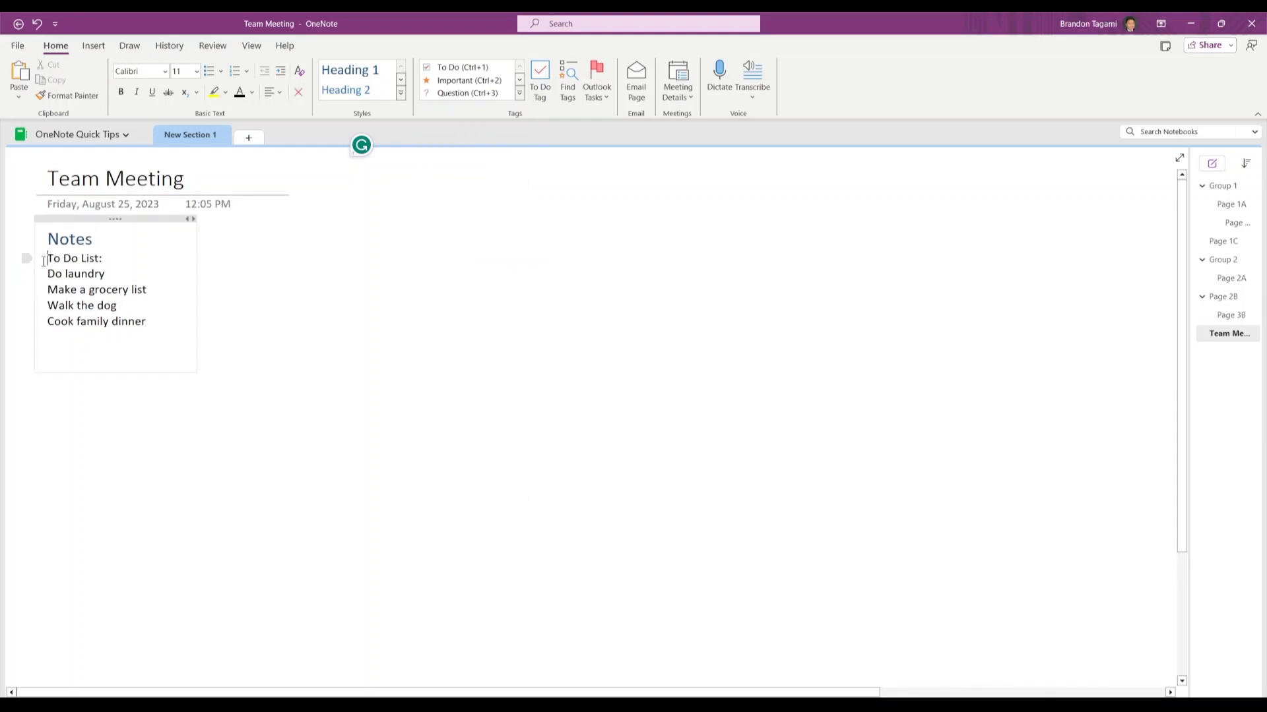
click(464, 69)
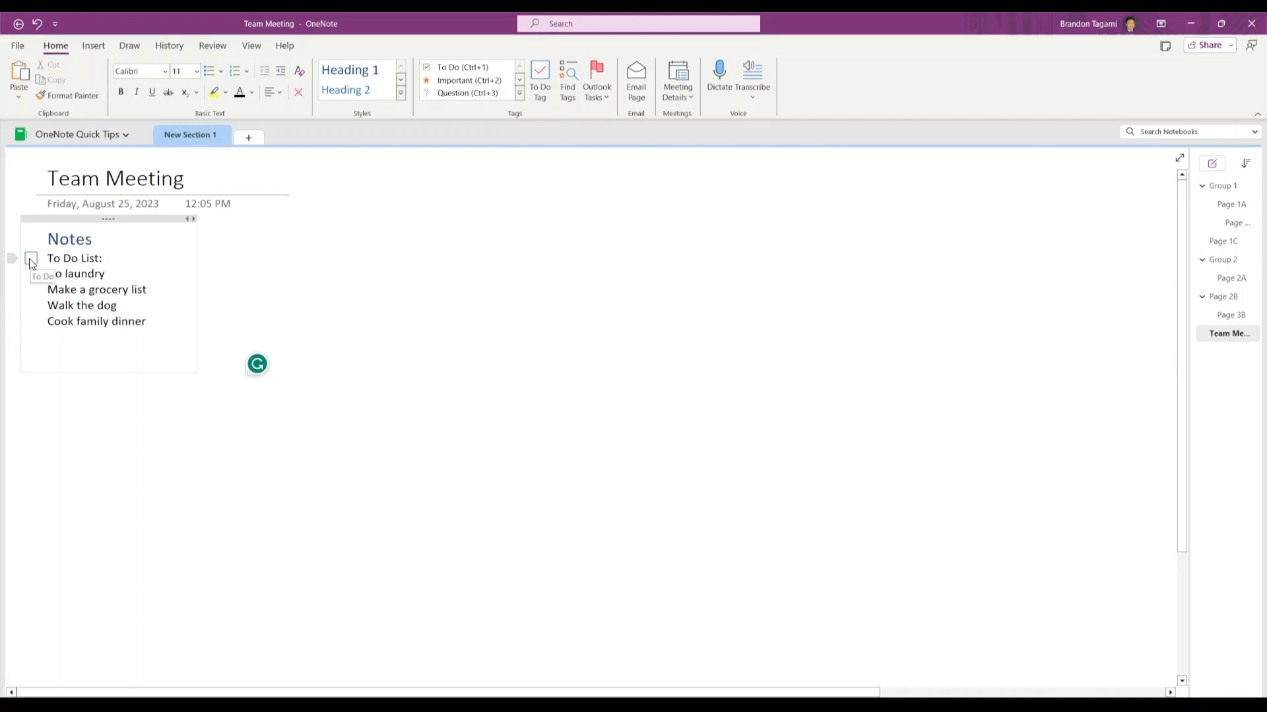
Tag the "Do laundry" line as Important and the "Make a grocery list" line as Question
click(49, 276)
click(437, 81)
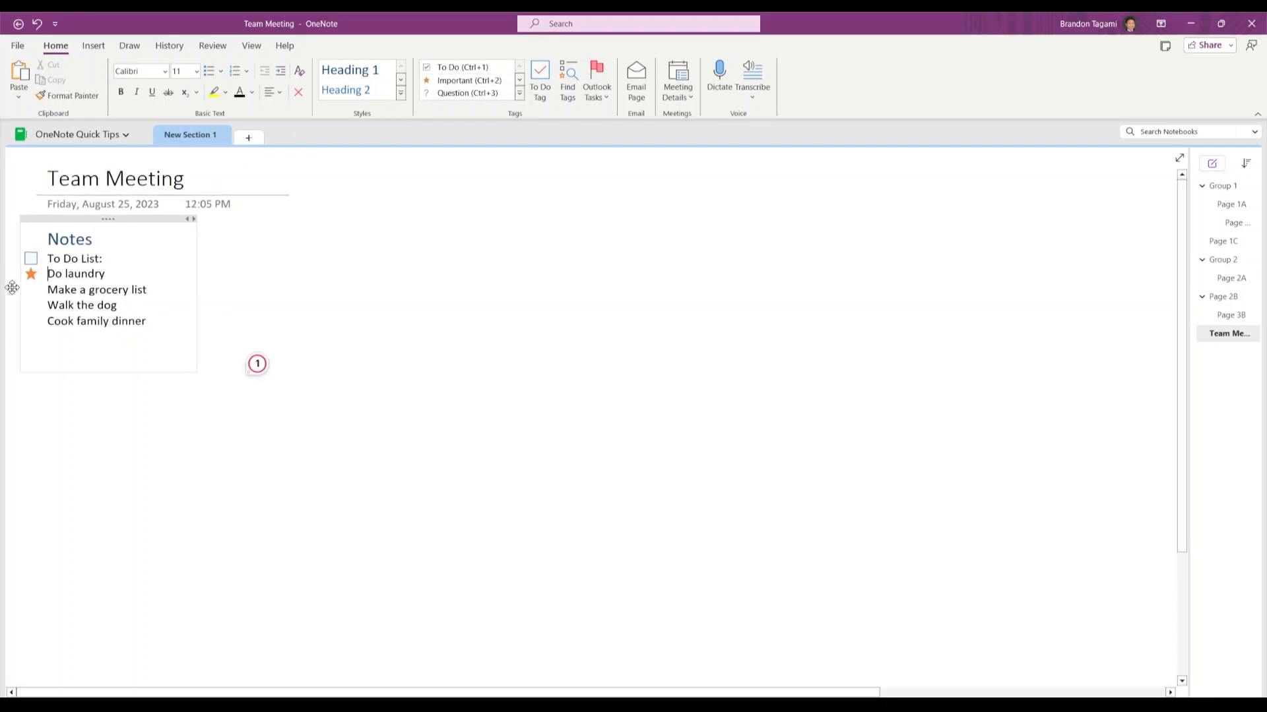
click(47, 290)
click(465, 93)
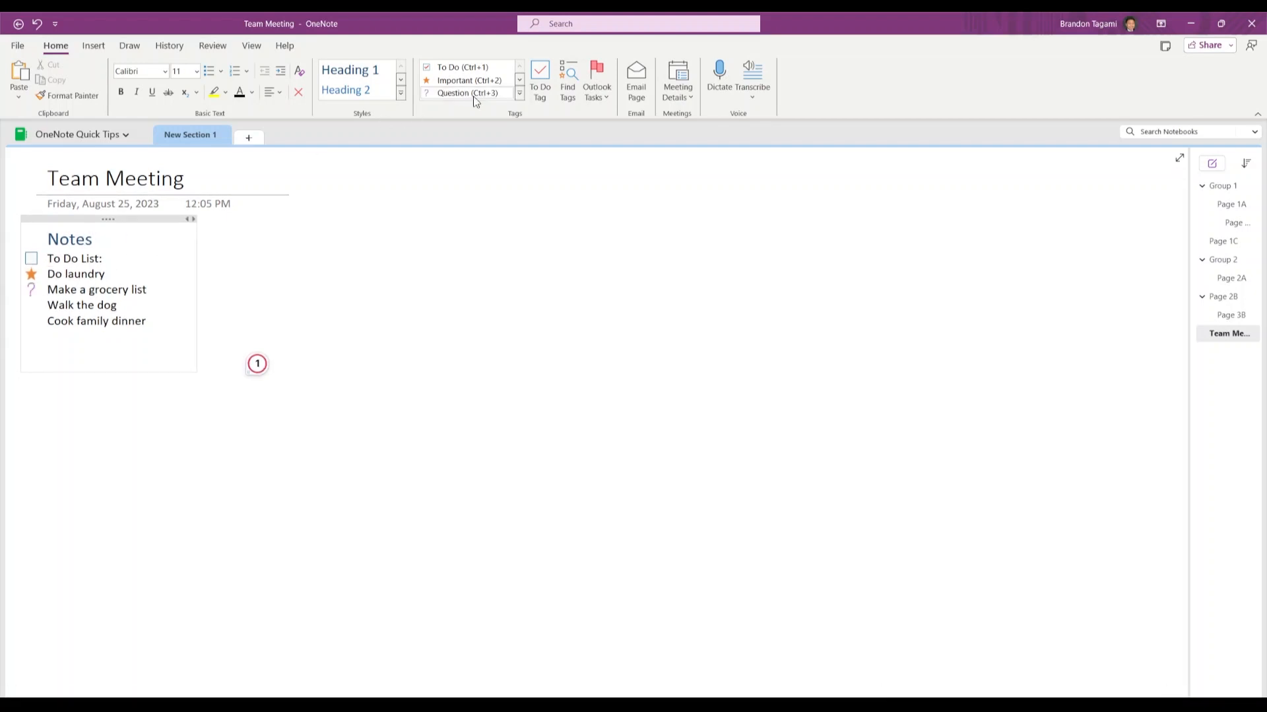
Mark the "To Do List:" checkbox as completed and start a search for tagged notes
click(32, 260)
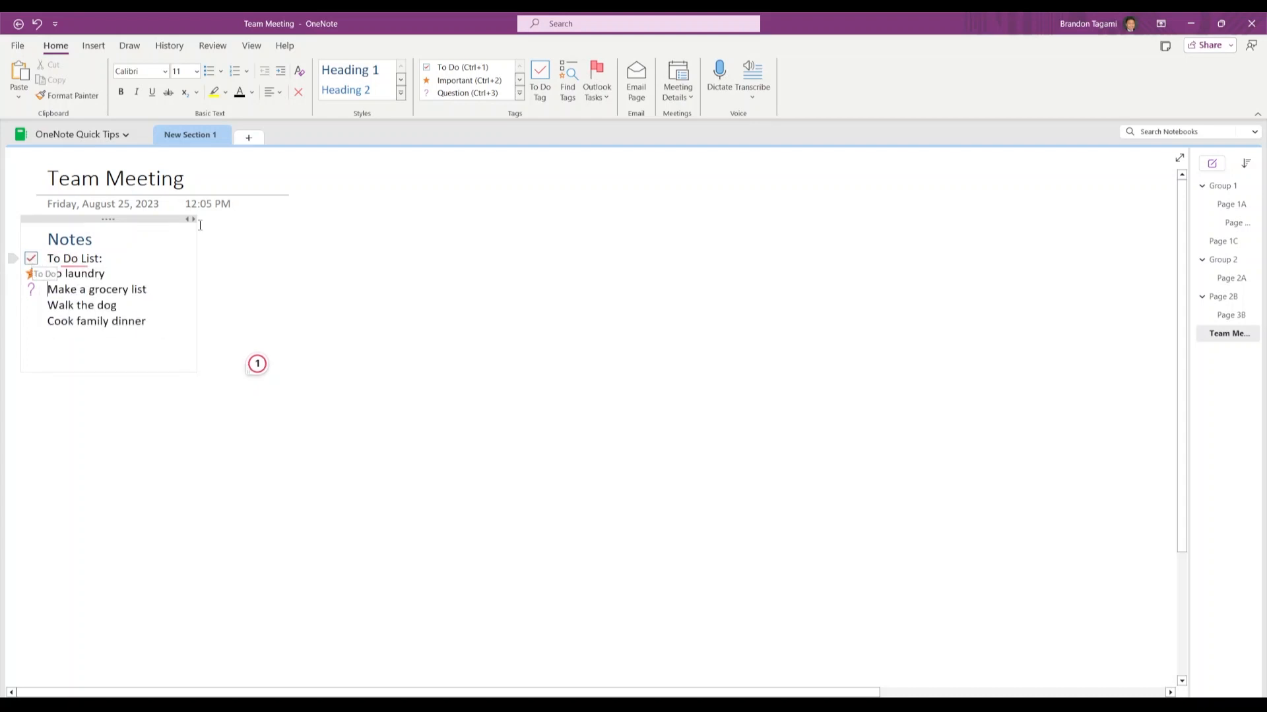
click(572, 84)
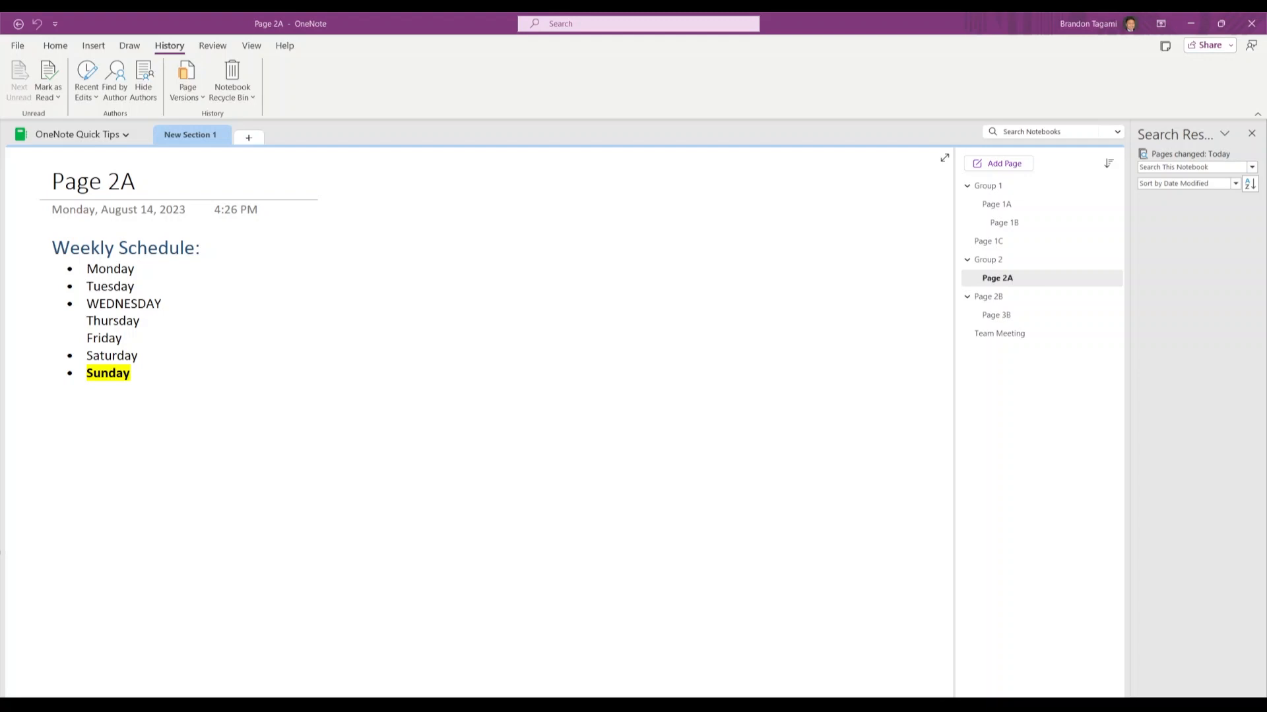
Show the earlier versions of Page 2A and list the notebook's changes by author
click(189, 75)
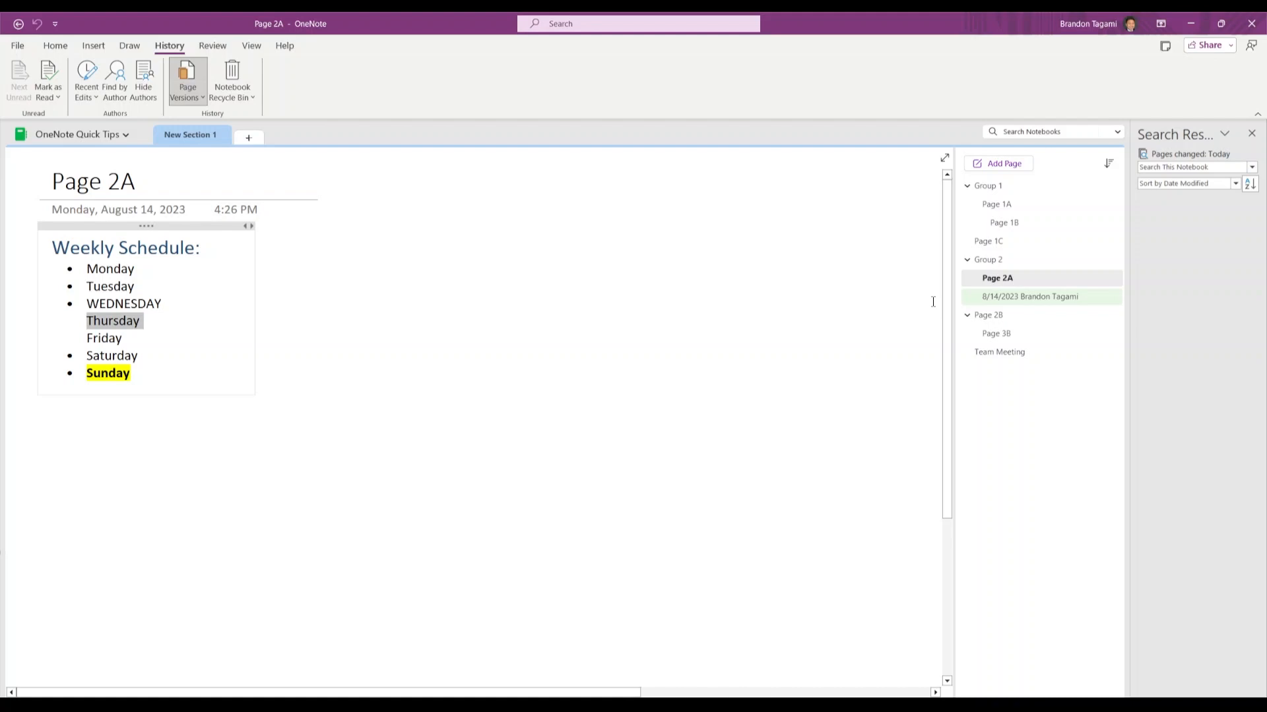
click(117, 74)
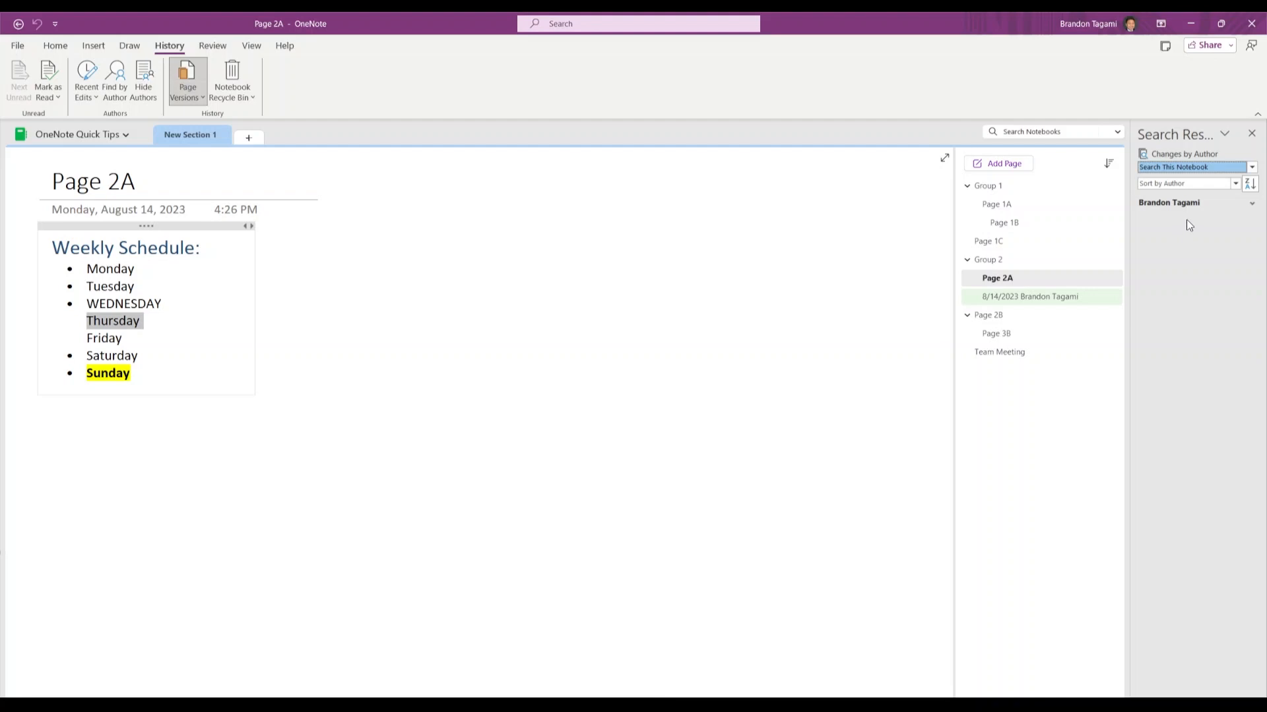
List the notebook pages edited within the last 3 months
click(83, 97)
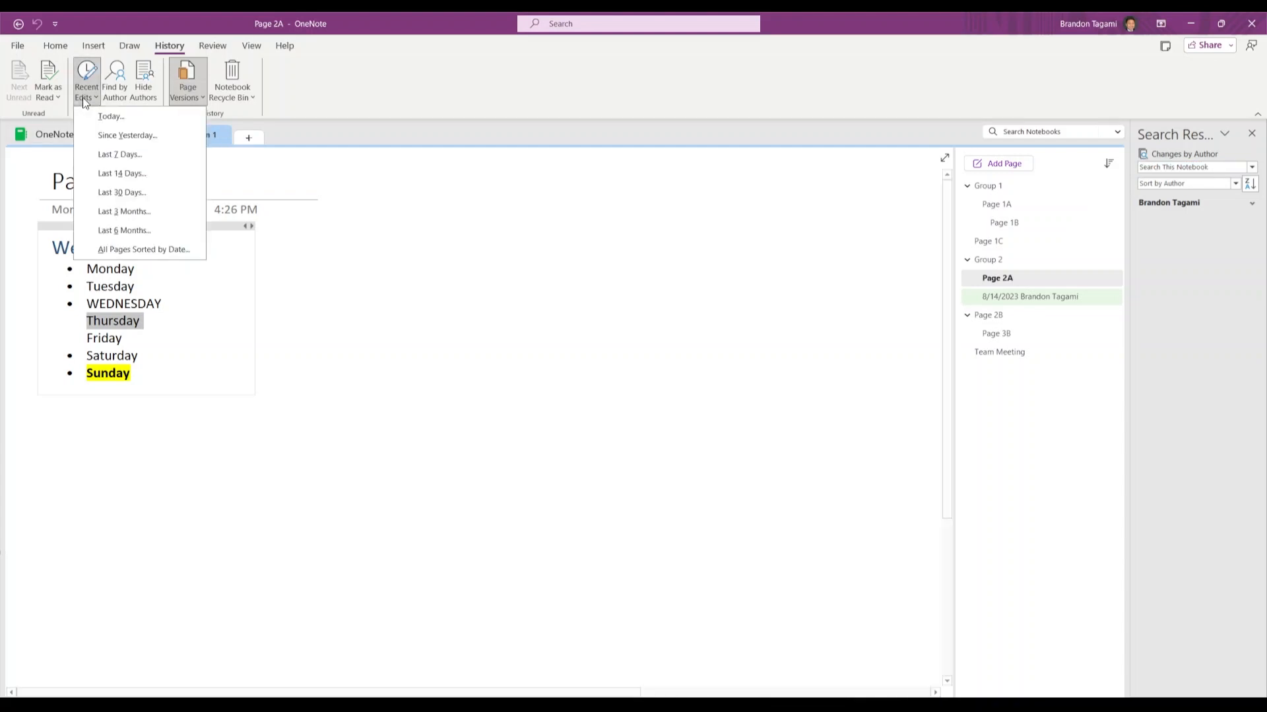
click(113, 210)
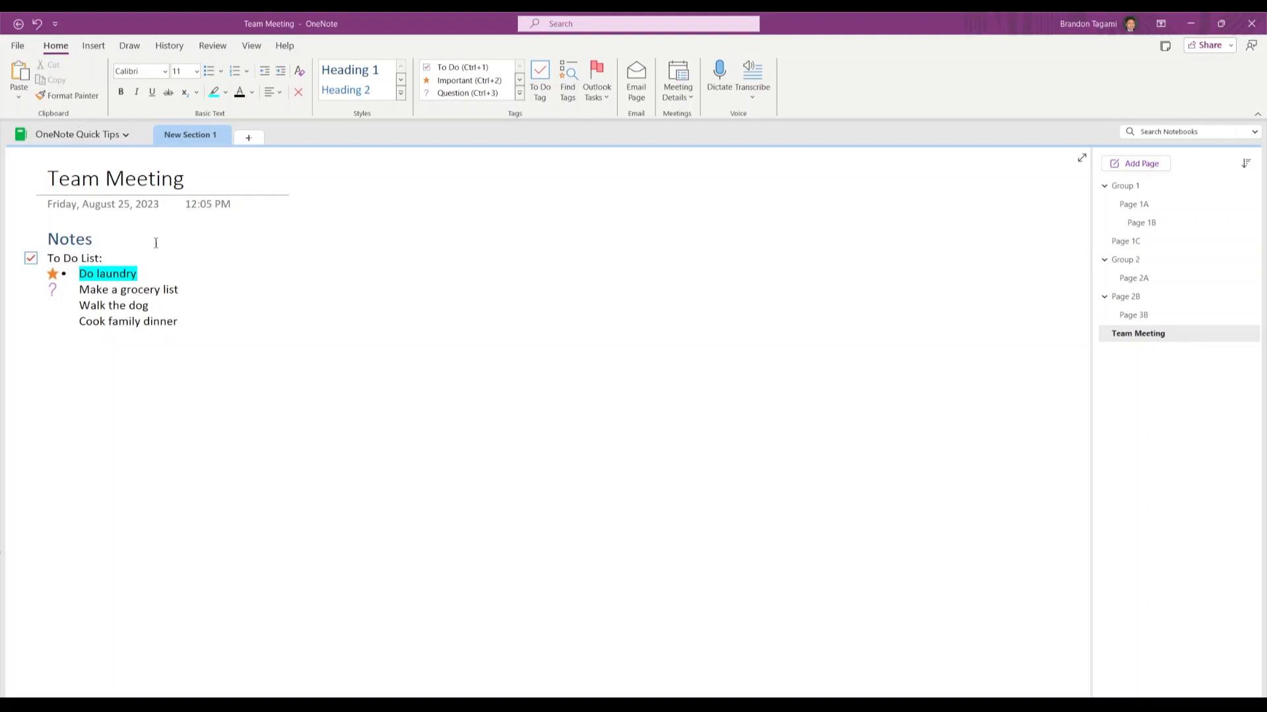
Copy the bullet and turquoise highlight formatting of "Do laundry" onto "Make a grocery list" with Format Painter
drag(139, 274, 83, 274)
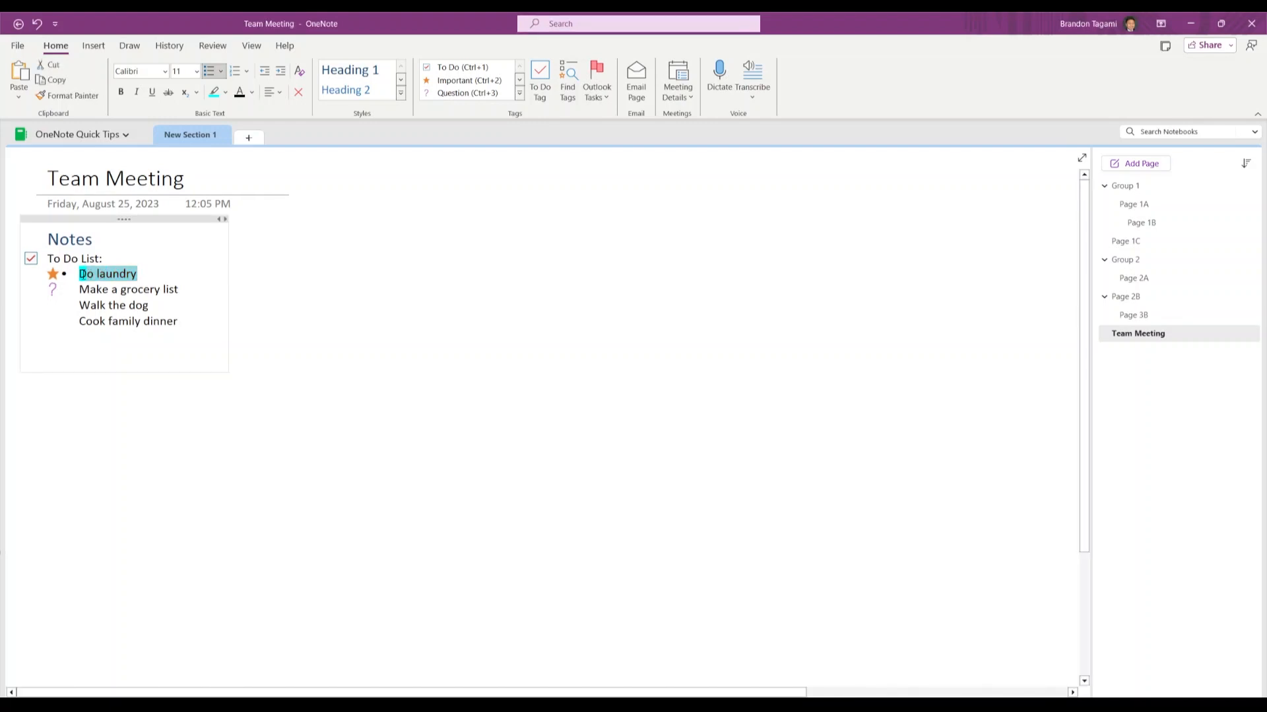
click(71, 96)
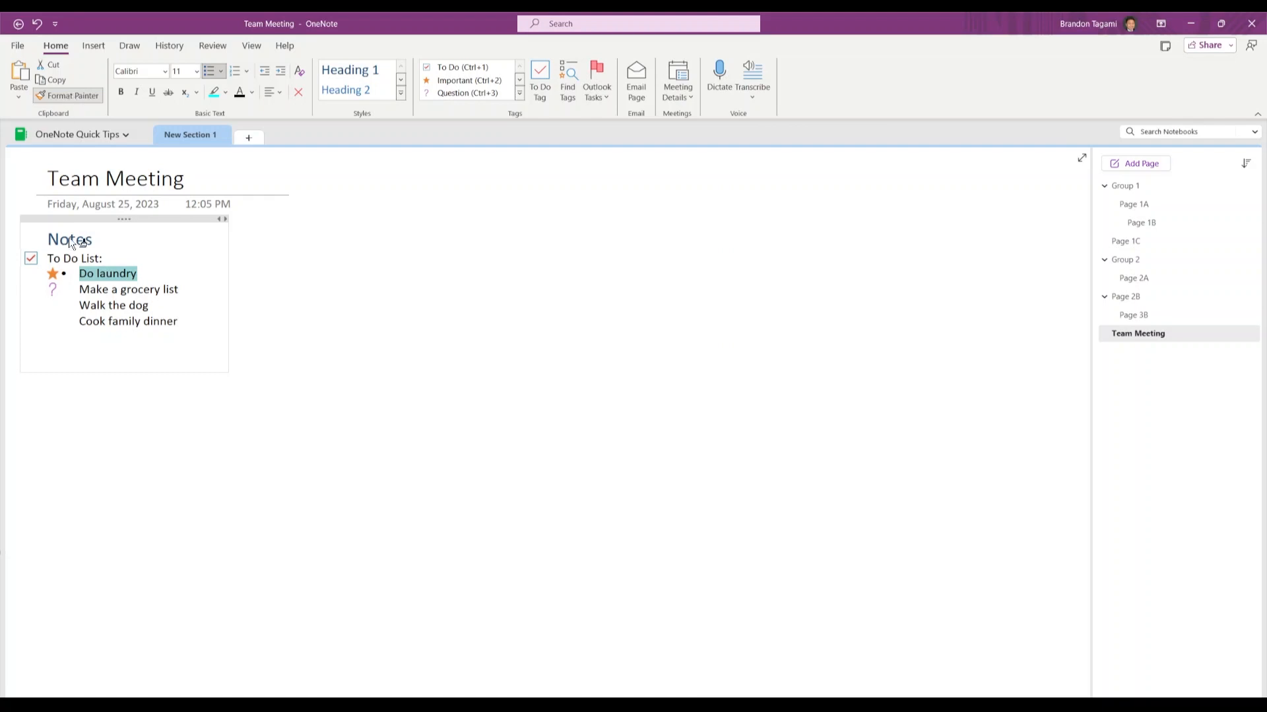
drag(106, 285, 182, 288)
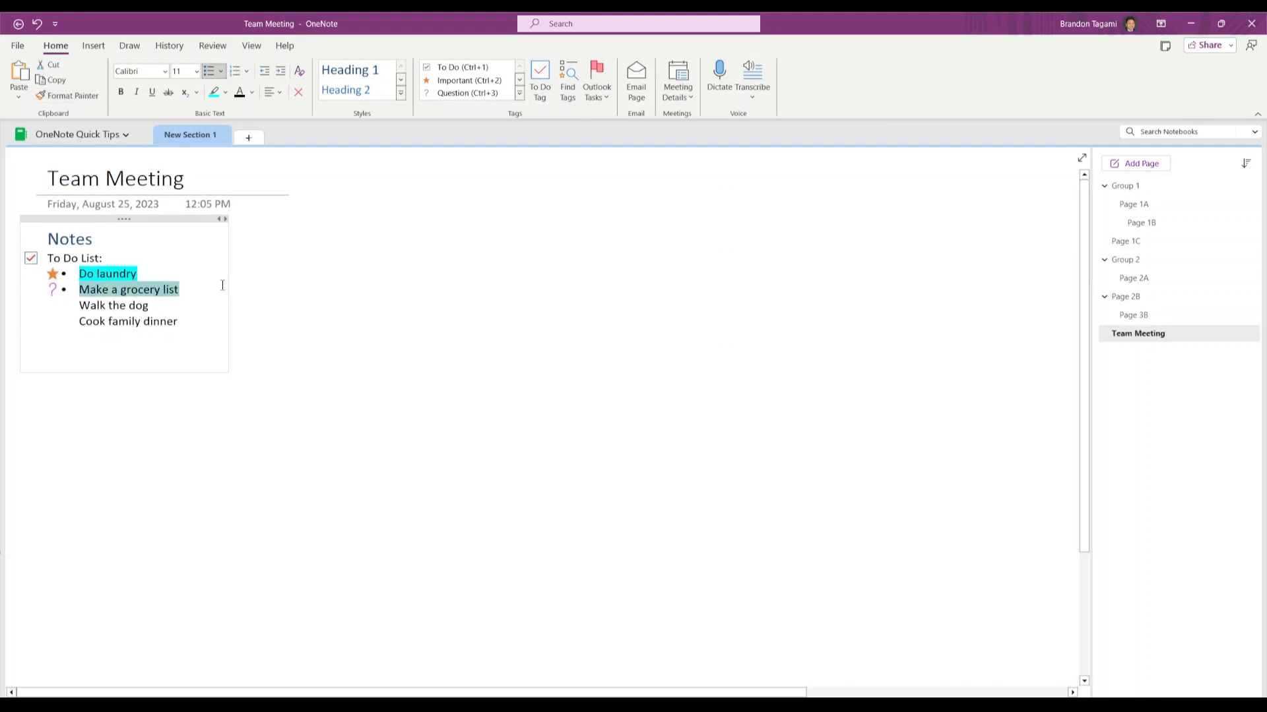
click(207, 291)
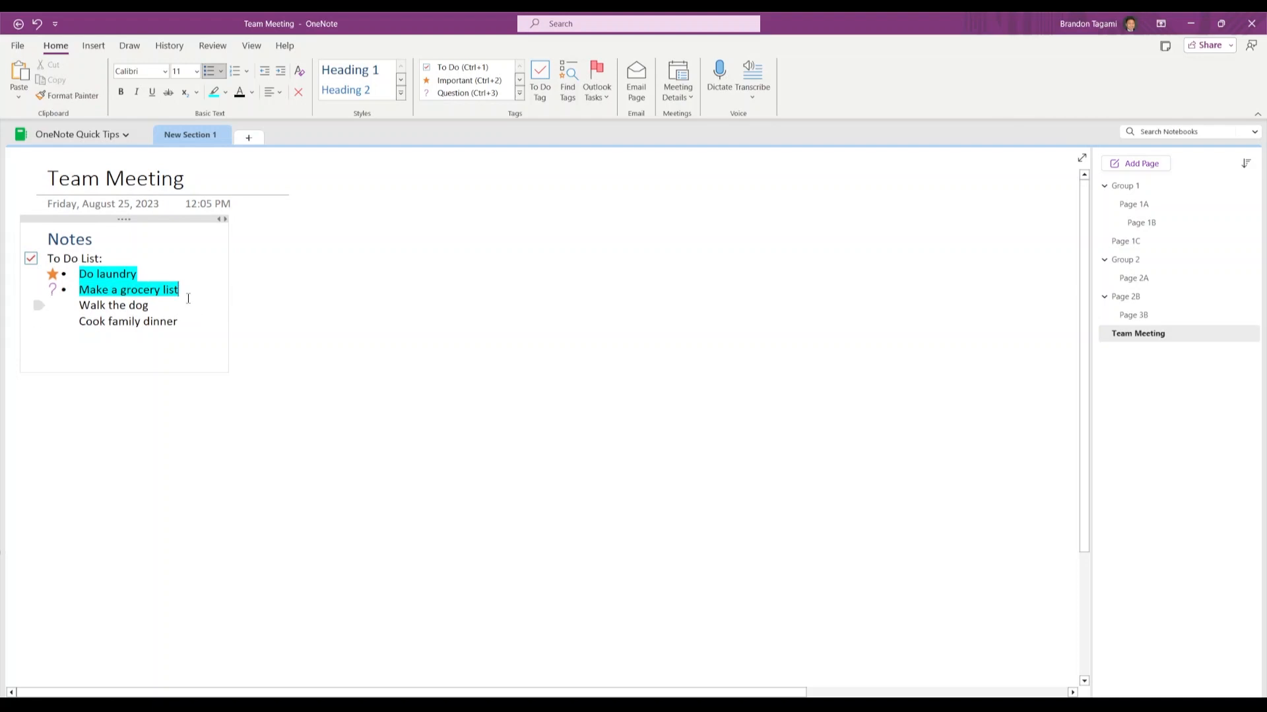
Apply the formatting of "Make a grocery list" to "To Do List:", "Walk the dog" and "Cook family dinner" with a locked Format Painter
drag(180, 291, 80, 290)
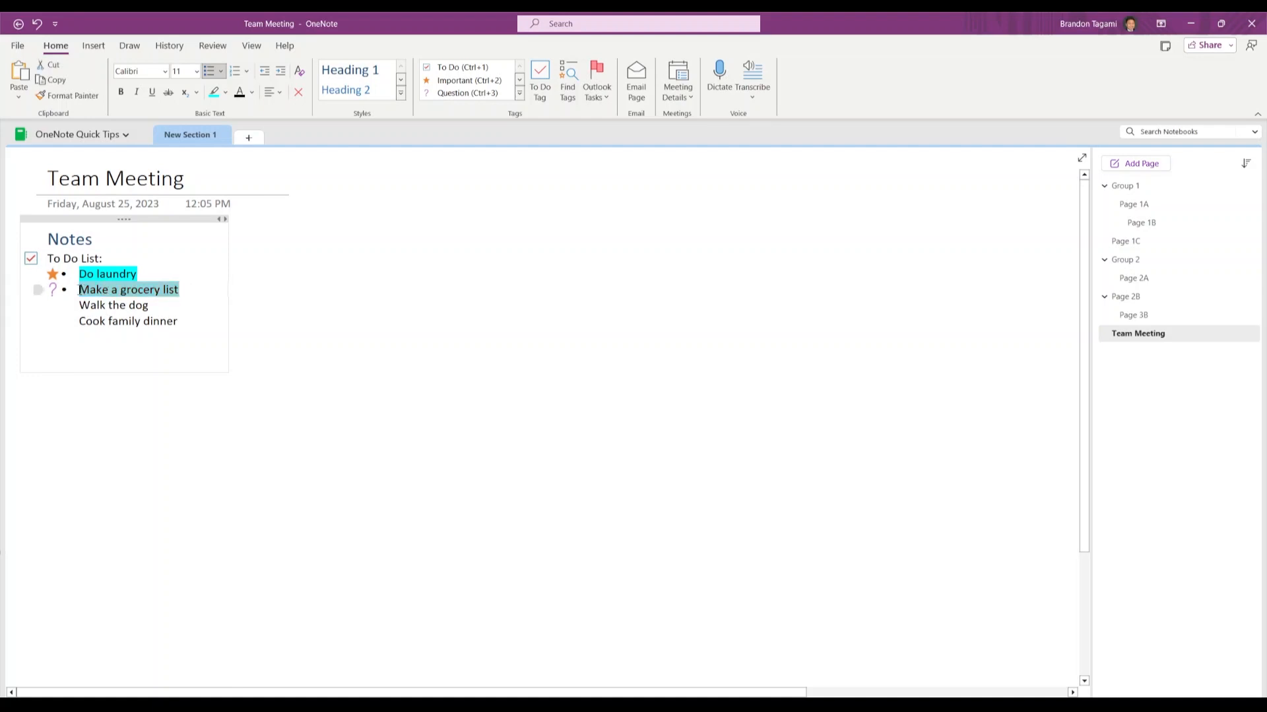
click(57, 97)
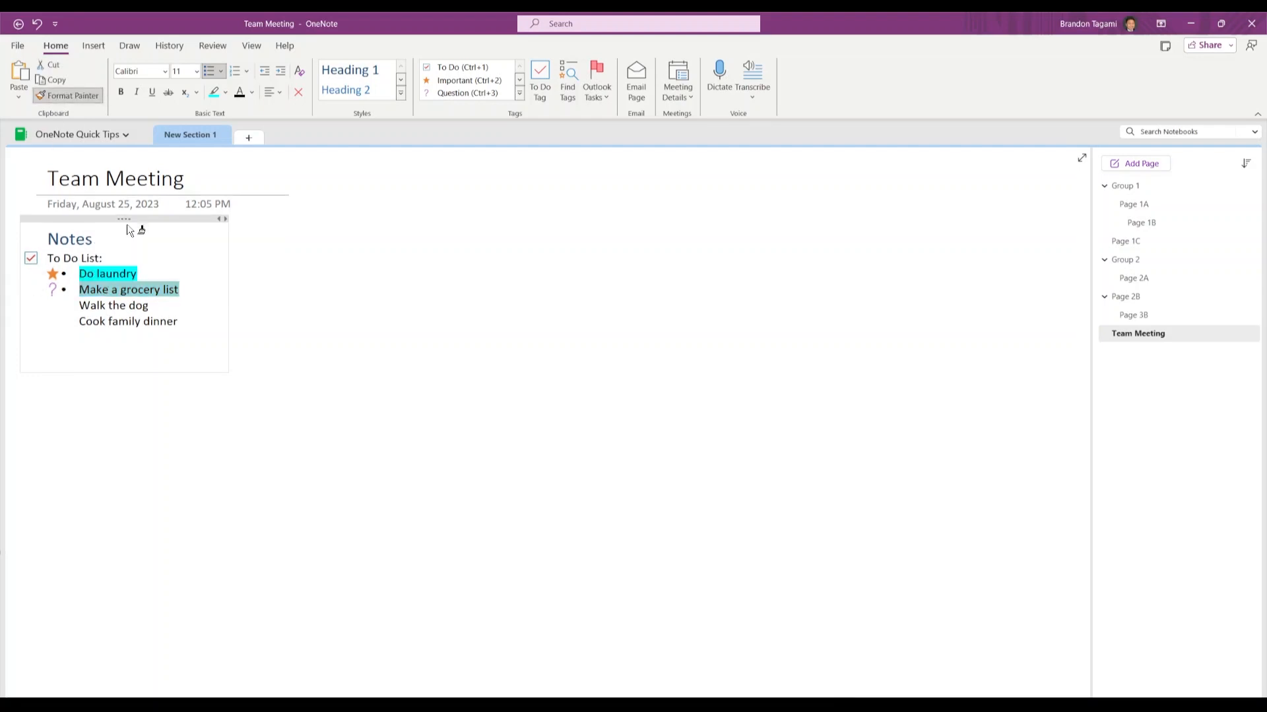
drag(103, 258, 45, 258)
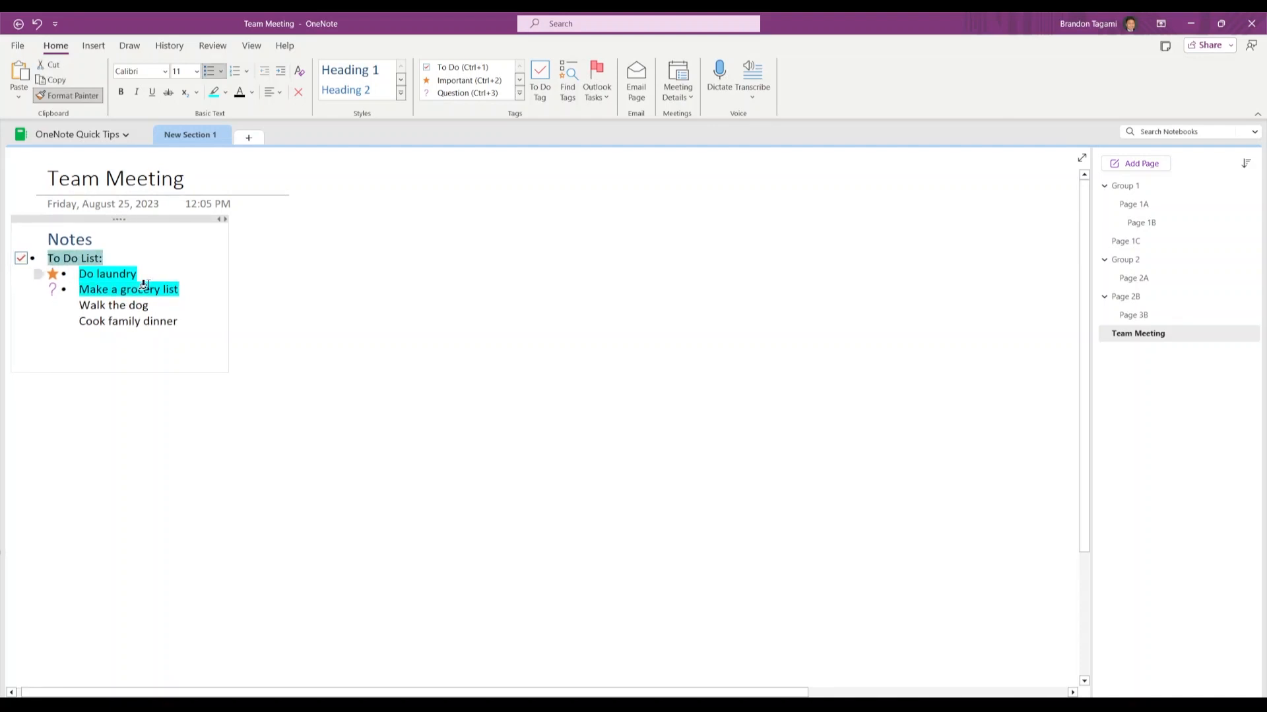
mouse_move(176, 321)
mouse_down()
mouse_move(79, 320)
mouse_move(73, 306)
mouse_up()
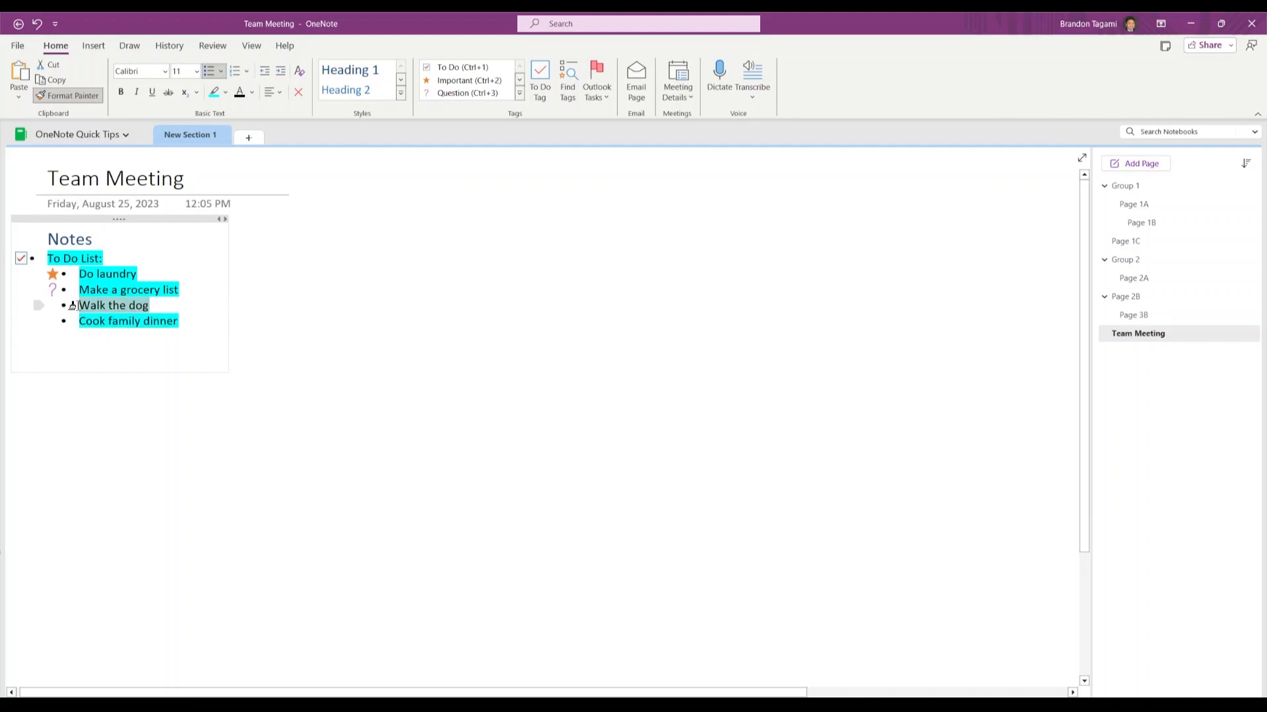